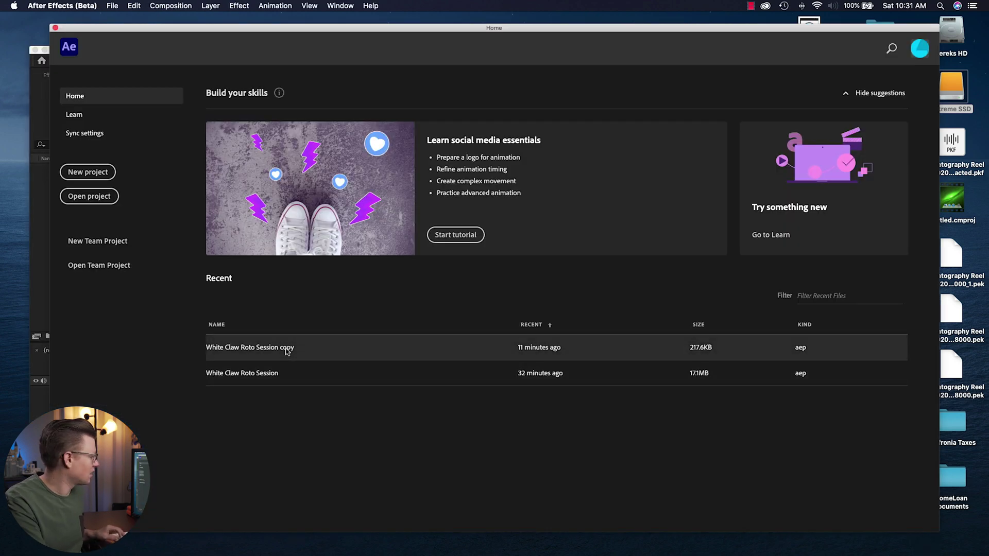
# Open the White Claw Roto Session copy project and create a composition from the MAKEMS_S001_S004_T207.MOV_Rendered.mov clip.
pyautogui.click(287, 353)
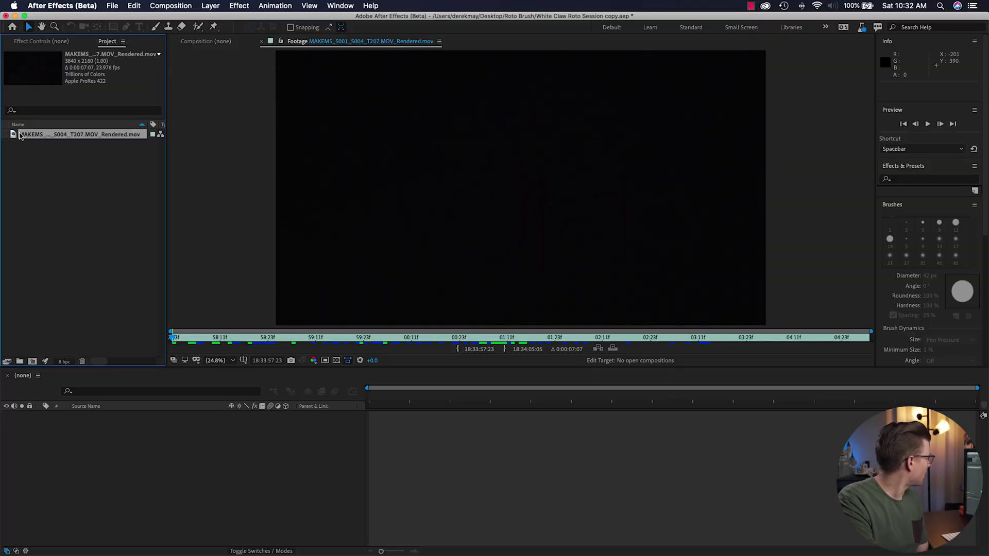
pyautogui.click(384, 315)
pyautogui.moveTo(334, 341); pyautogui.dragTo(484, 349)
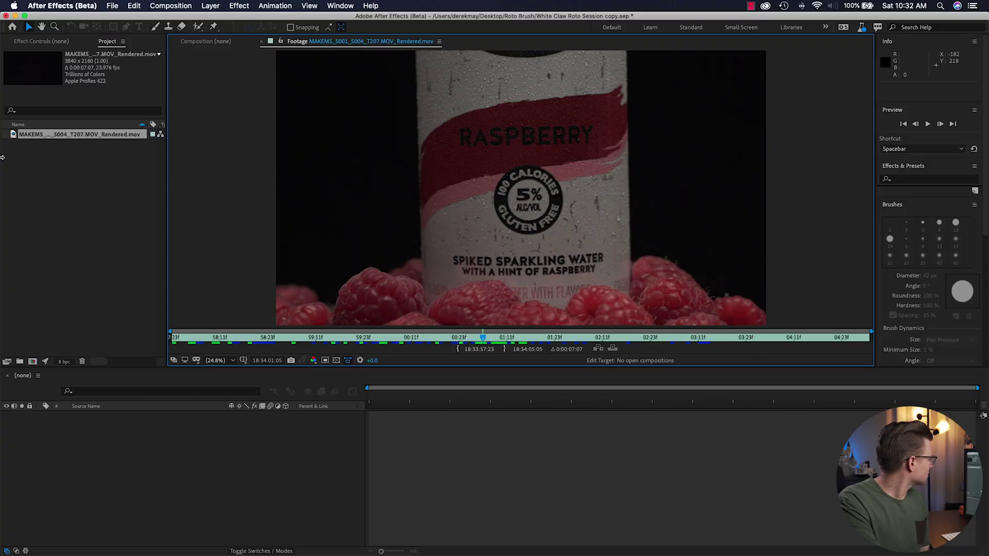
pyautogui.moveTo(13, 134); pyautogui.dragTo(13, 140)
pyautogui.moveTo(102, 481); pyautogui.dragTo(103, 481)
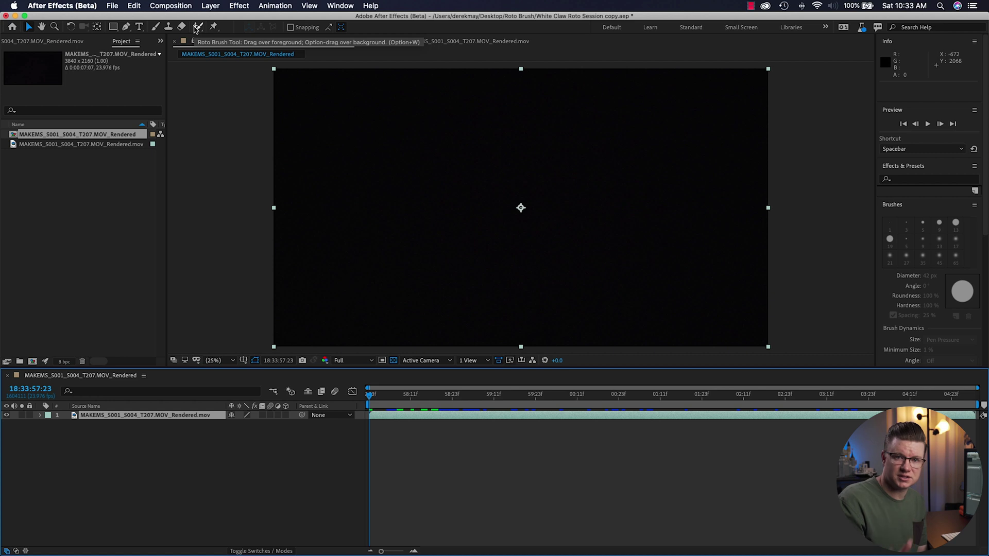
# Open the clip's layer in the Layer viewer and close the Footage viewer.
pyautogui.doubleClick(74, 415)
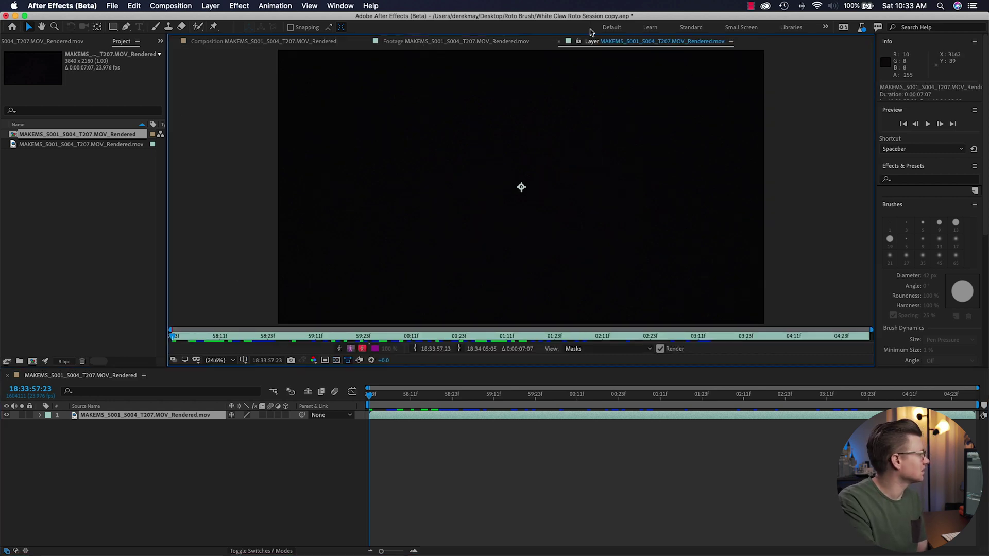
pyautogui.click(367, 42)
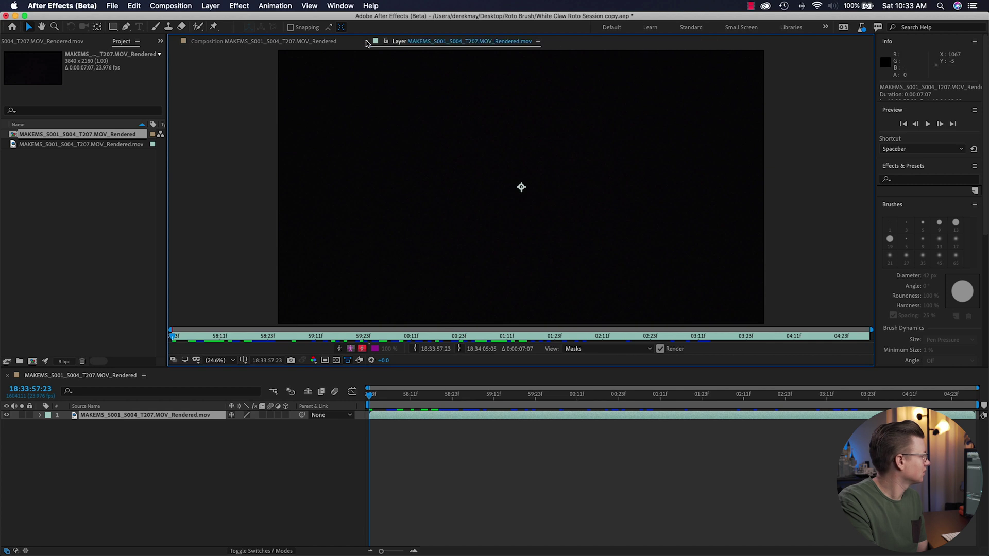
pyautogui.click(239, 42)
pyautogui.click(394, 41)
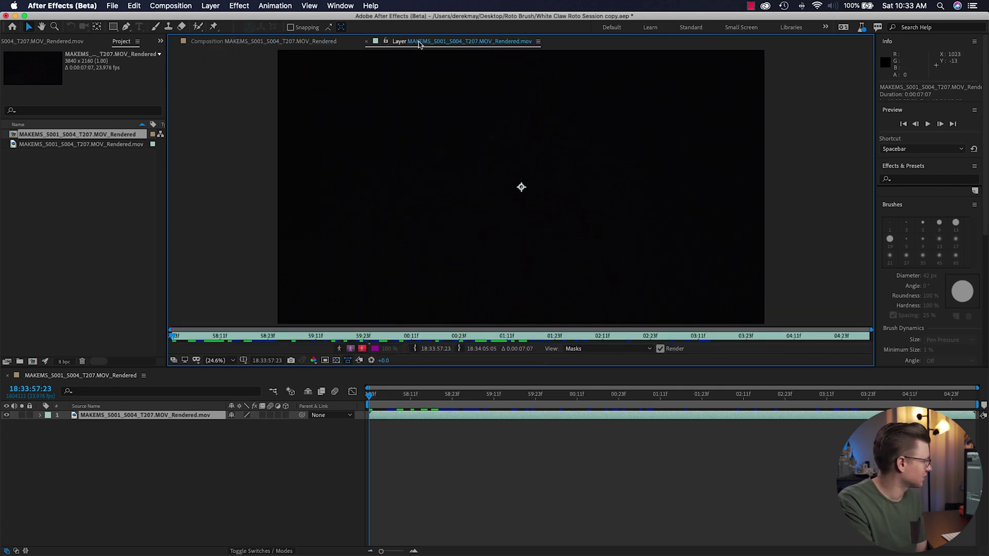
# Move the layer to the frame at 18:34:01:03, where the can is fully in view, and activate the Roto Brush tool.
pyautogui.click(320, 337)
pyautogui.moveTo(325, 346)
pyautogui.mouseDown()
pyautogui.moveTo(497, 356)
pyautogui.moveTo(479, 357)
pyautogui.mouseUp()
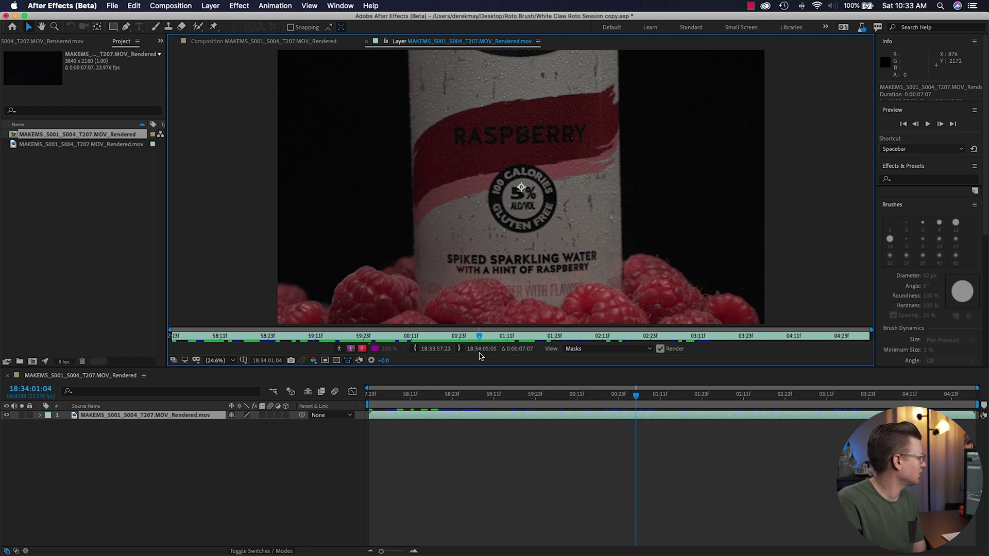
pyautogui.moveTo(479, 339)
pyautogui.mouseDown()
pyautogui.moveTo(260, 348)
pyautogui.moveTo(775, 345)
pyautogui.moveTo(747, 343)
pyautogui.mouseUp()
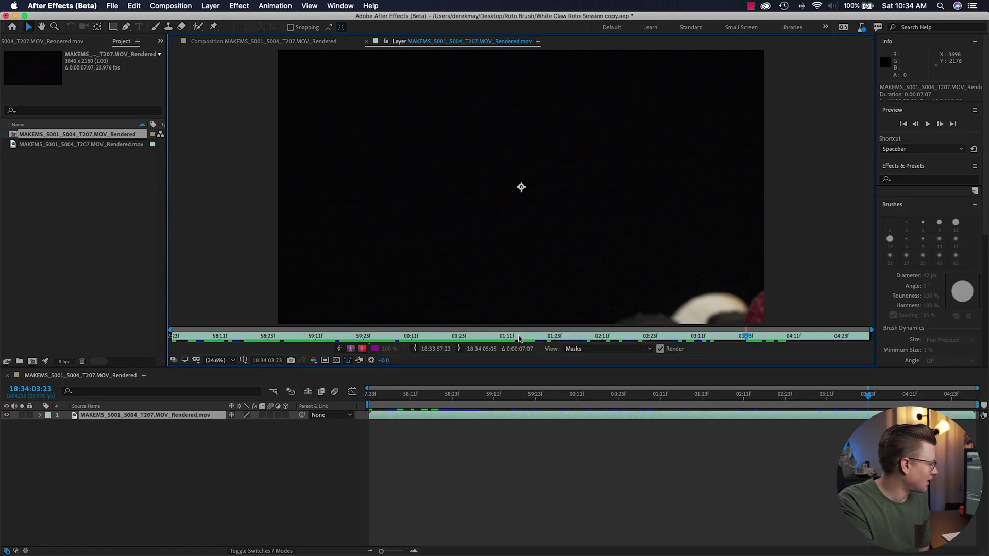
pyautogui.click(504, 338)
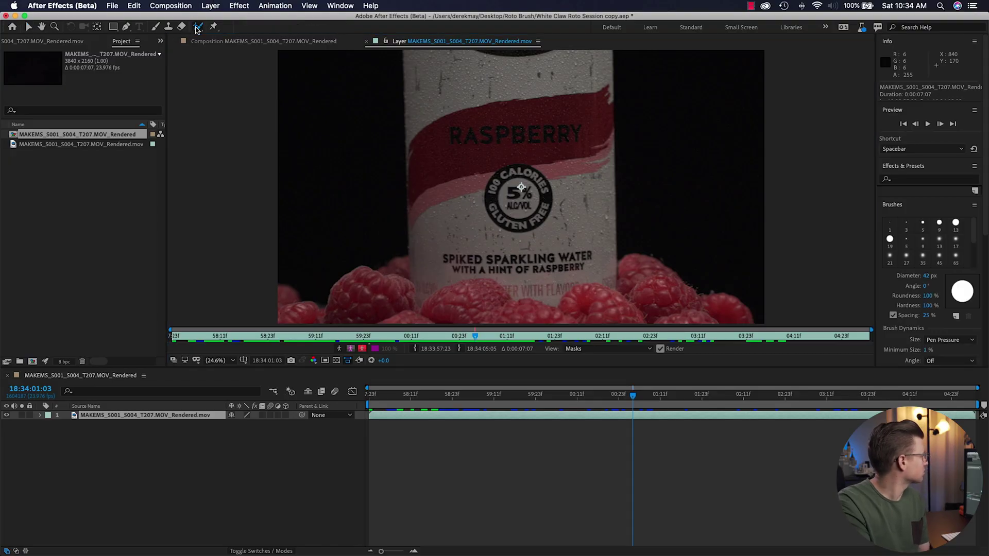
pyautogui.click(197, 27)
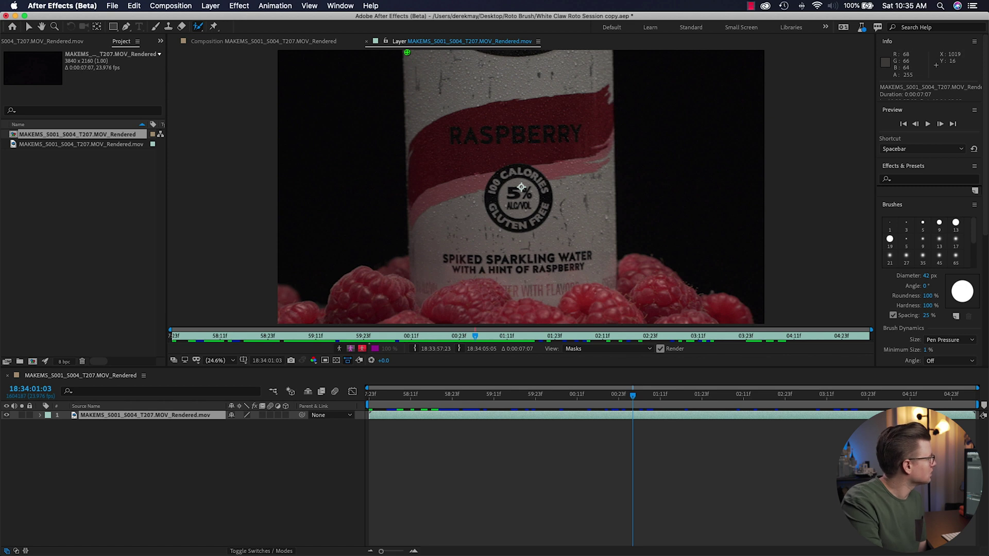
# Paint Roto Brush foreground strokes along both edges of the can and over the raspberries on either side.
pyautogui.moveTo(407, 52); pyautogui.dragTo(410, 95)
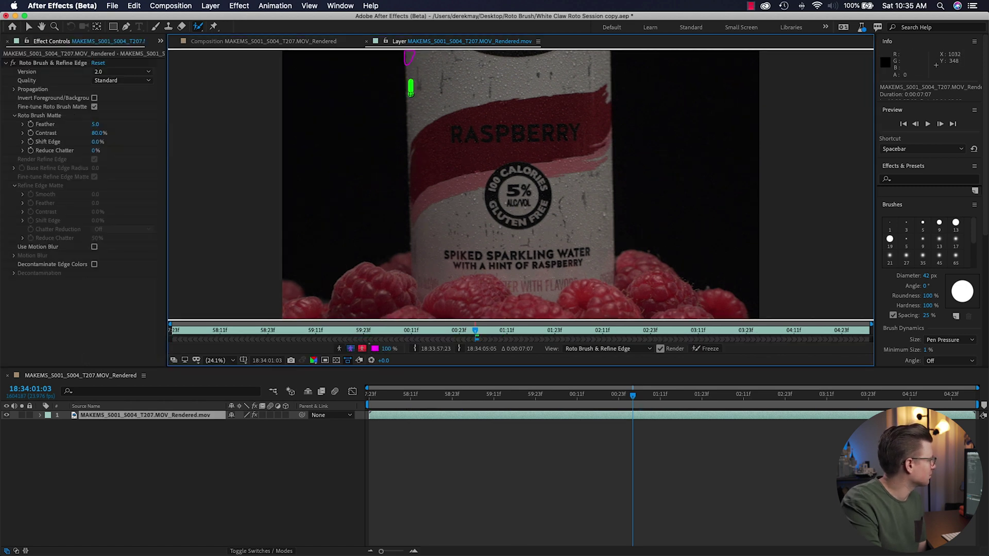
pyautogui.moveTo(412, 146); pyautogui.dragTo(413, 143)
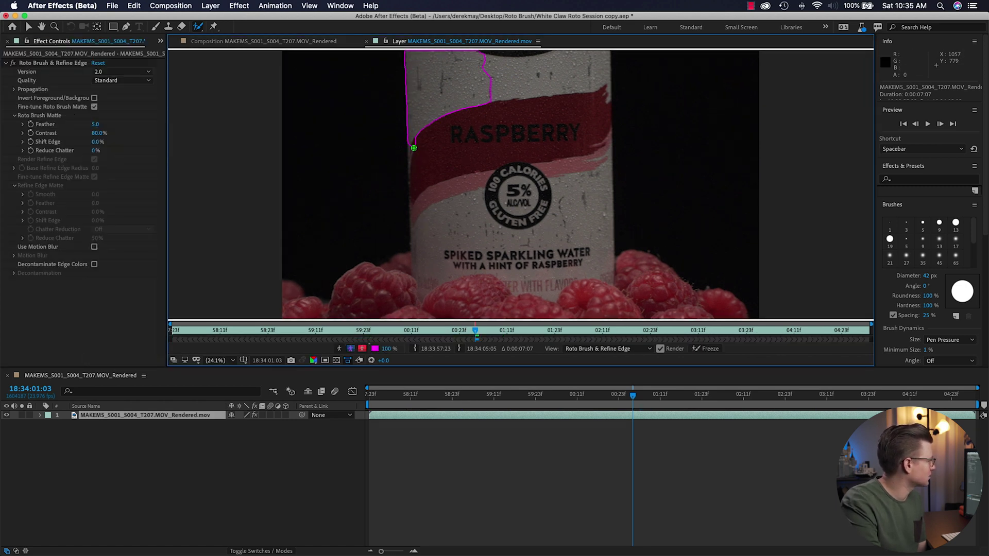
pyautogui.moveTo(414, 217); pyautogui.dragTo(415, 254)
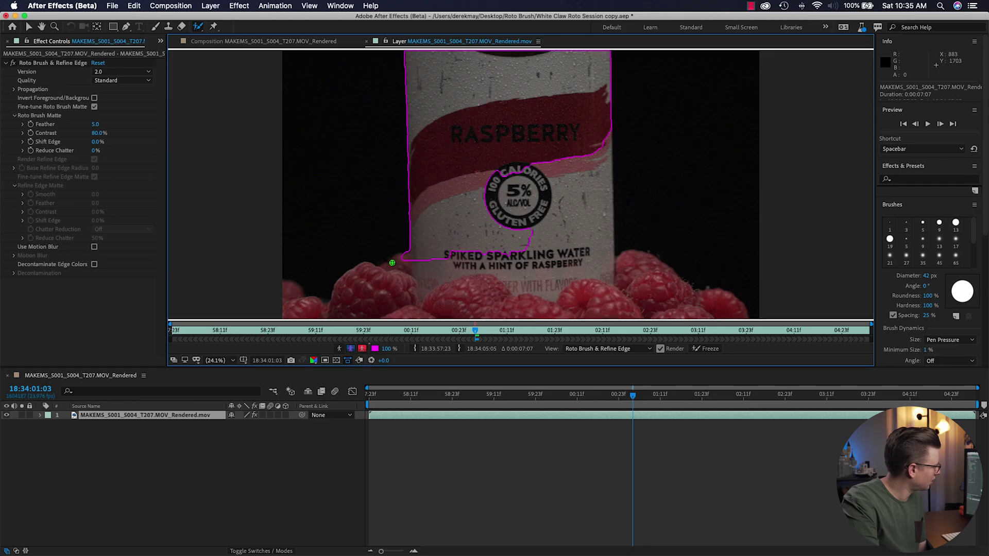
pyautogui.moveTo(389, 266)
pyautogui.mouseDown()
pyautogui.moveTo(396, 259)
pyautogui.moveTo(355, 275)
pyautogui.mouseUp()
pyautogui.moveTo(329, 310); pyautogui.dragTo(287, 286)
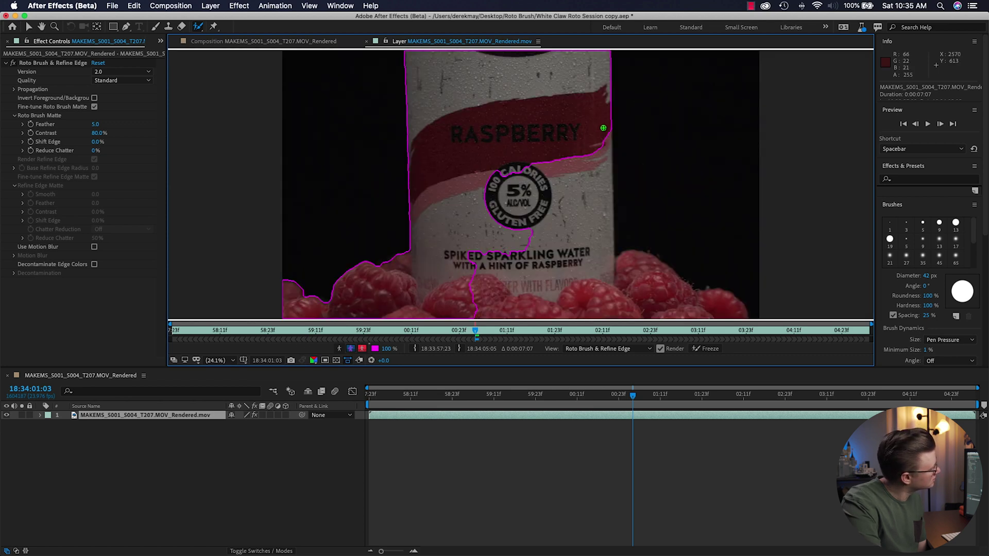
pyautogui.moveTo(601, 127); pyautogui.dragTo(606, 183)
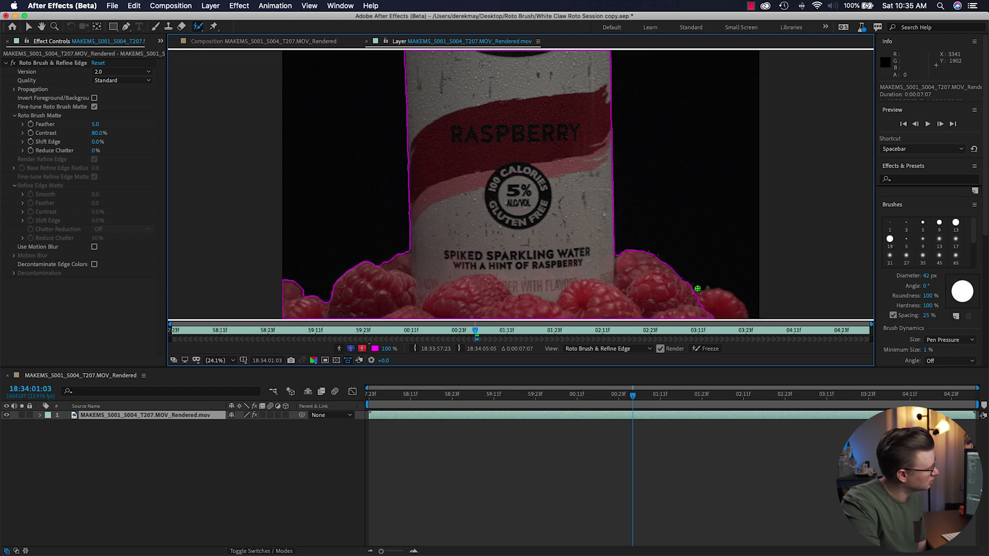
pyautogui.moveTo(701, 298); pyautogui.dragTo(731, 297)
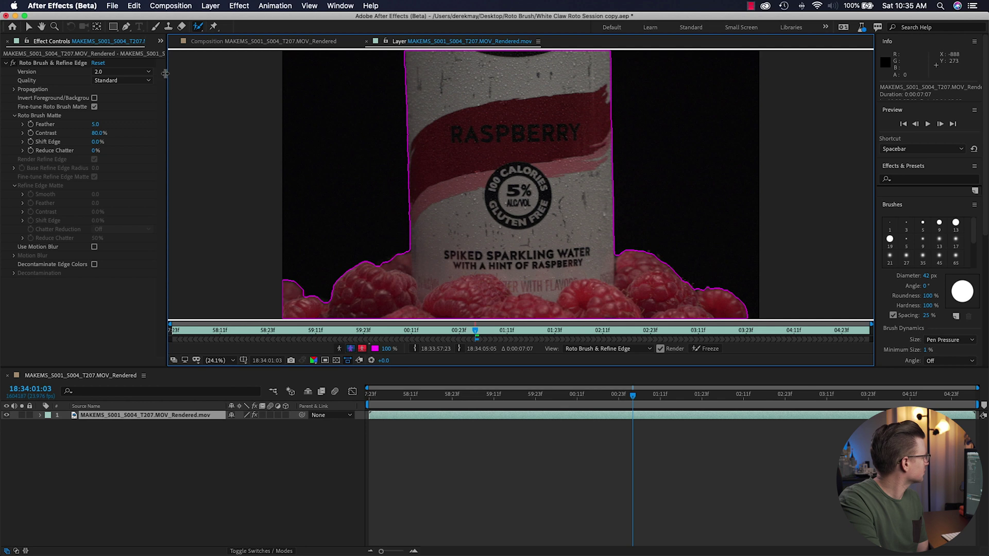
pyautogui.moveTo(168, 75); pyautogui.dragTo(218, 106)
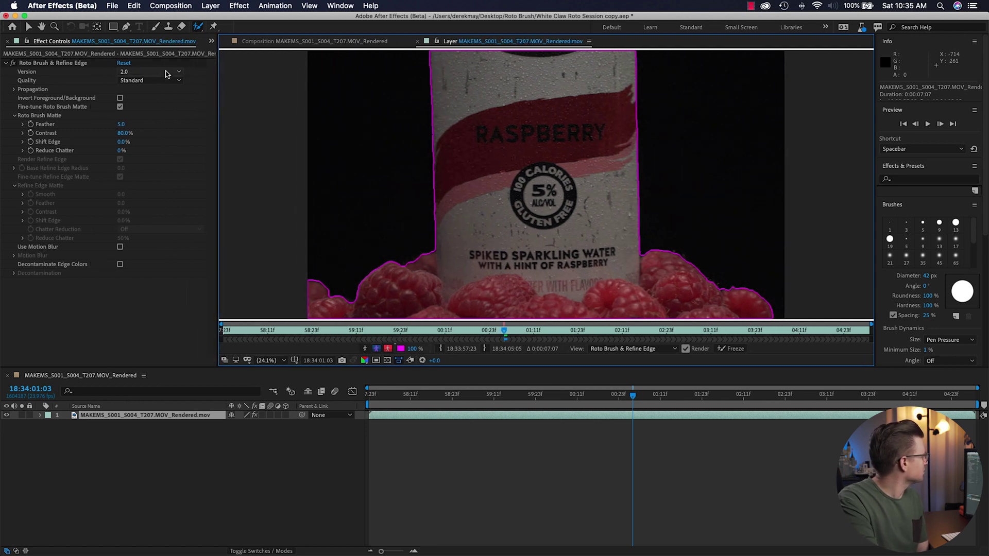
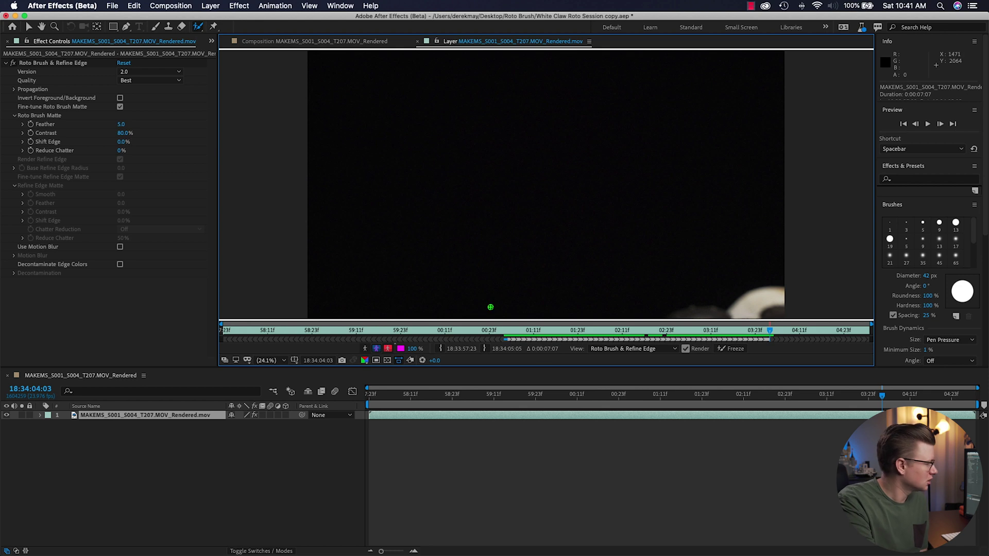
# Go back to the base frame and step backward frame by frame to 18:33:58:20 to propagate the Roto Brush selection.
pyautogui.moveTo(769, 333)
pyautogui.mouseDown()
pyautogui.moveTo(667, 332)
pyautogui.moveTo(567, 353)
pyautogui.moveTo(474, 352)
pyautogui.moveTo(508, 355)
pyautogui.mouseUp()
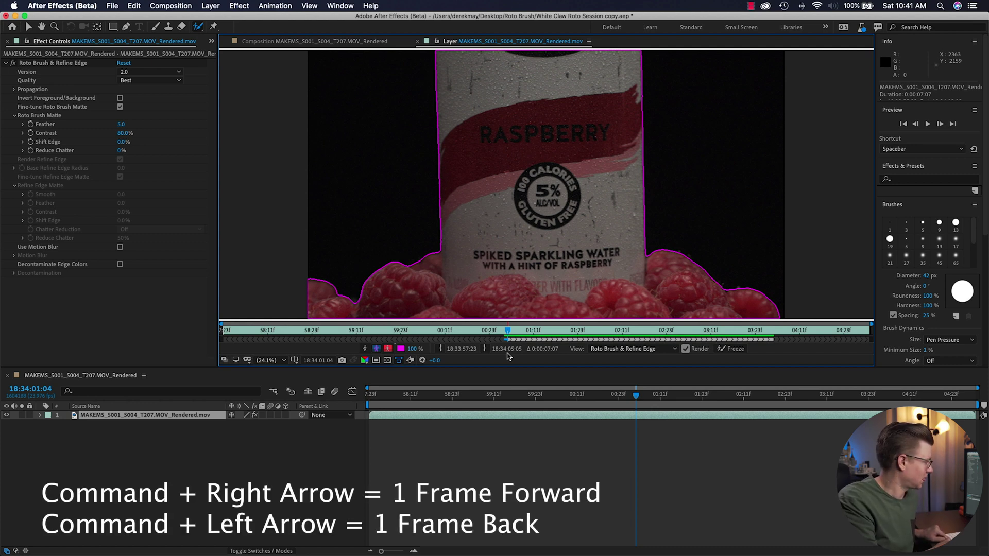
pyautogui.press('super+Left')
pyautogui.press('super+Left')
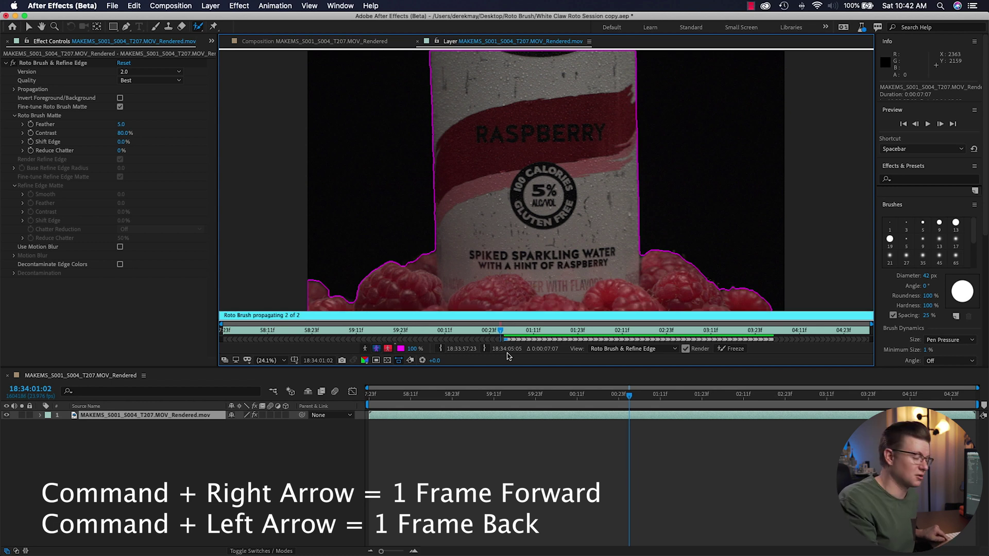
pyautogui.press('super+Left')
pyautogui.press('super+Left')
pyautogui.press('super+Left')
pyautogui.press('super+Left')
pyautogui.press('super+Left')
pyautogui.press('super+Left')
pyautogui.press('Home')
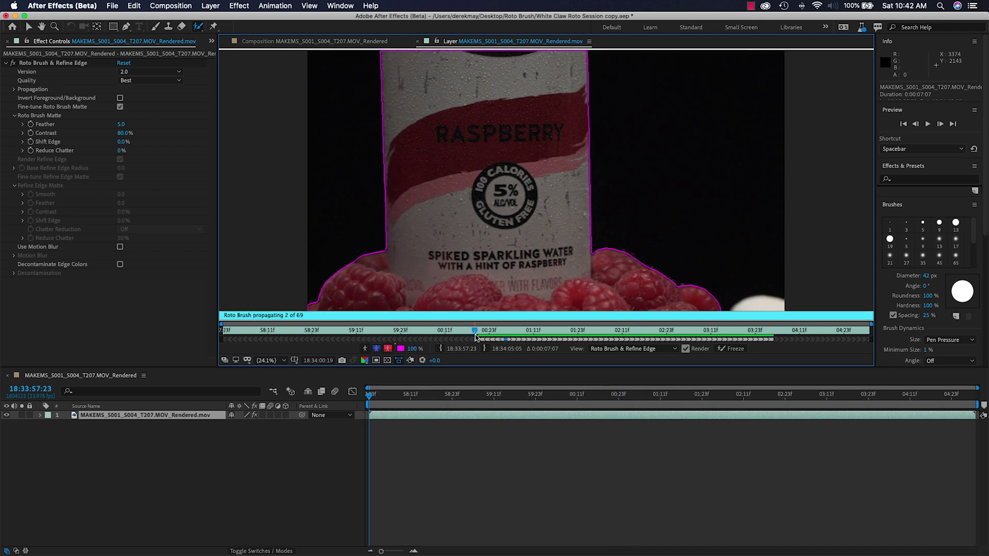
pyautogui.press('space')
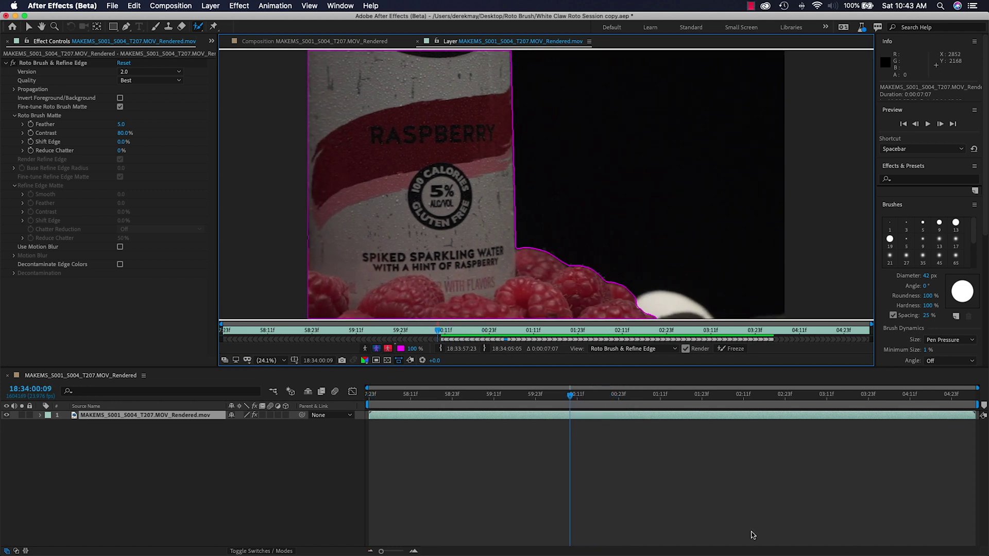
pyautogui.press('super+Left')
pyautogui.press('super+Left')
pyautogui.press('super+Left')
pyautogui.press('super+Left')
pyautogui.press('super+Left')
pyautogui.press('super+Left')
pyautogui.press('super+Left')
pyautogui.press('super+Left')
pyautogui.press('super+Left')
pyautogui.press('super+Left')
pyautogui.press('super+Left')
pyautogui.press('super+Left')
pyautogui.press('super+Left')
pyautogui.press('super+Left')
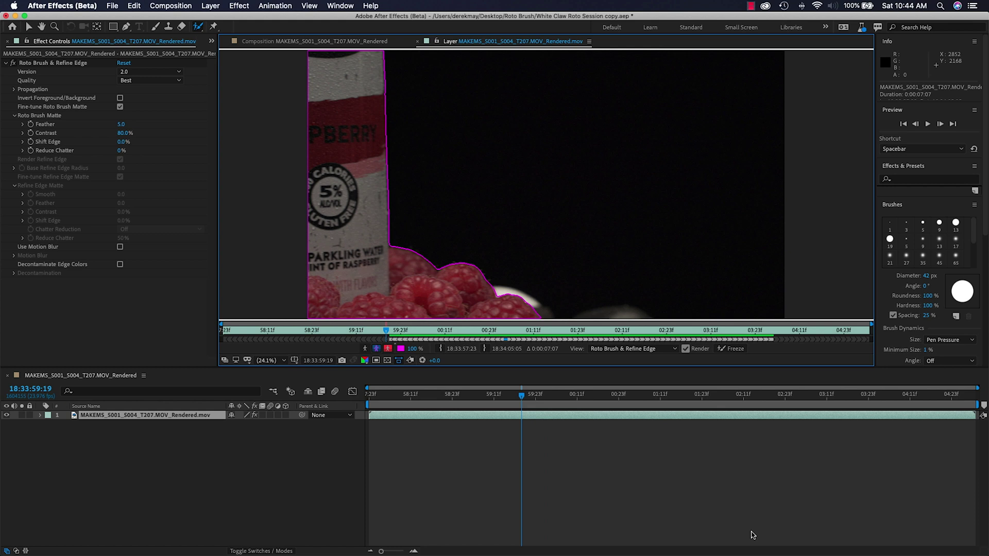
pyautogui.press('super+Left')
pyautogui.press('super+Left')
pyautogui.press('super+Left')
pyautogui.press('super+Left')
pyautogui.press('super+Left')
pyautogui.press('super+Left')
pyautogui.press('super+Left')
pyautogui.press('super+Left')
pyautogui.press('super+Left')
pyautogui.press('super+Left')
pyautogui.press('super+Left')
pyautogui.press('super+Left')
pyautogui.press('super+Left')
pyautogui.press('super+Left')
pyautogui.press('super+Left')
pyautogui.press('super+Left')
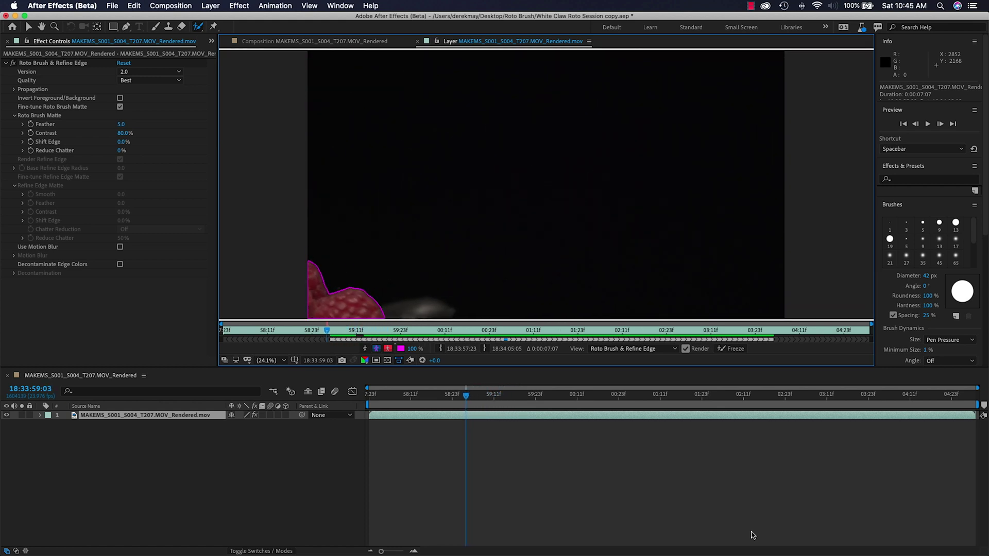
pyautogui.press('super+Left')
pyautogui.press('super+Left')
pyautogui.press('super+Left')
pyautogui.press('super+Left')
pyautogui.press('super+Left')
pyautogui.press('super+Left')
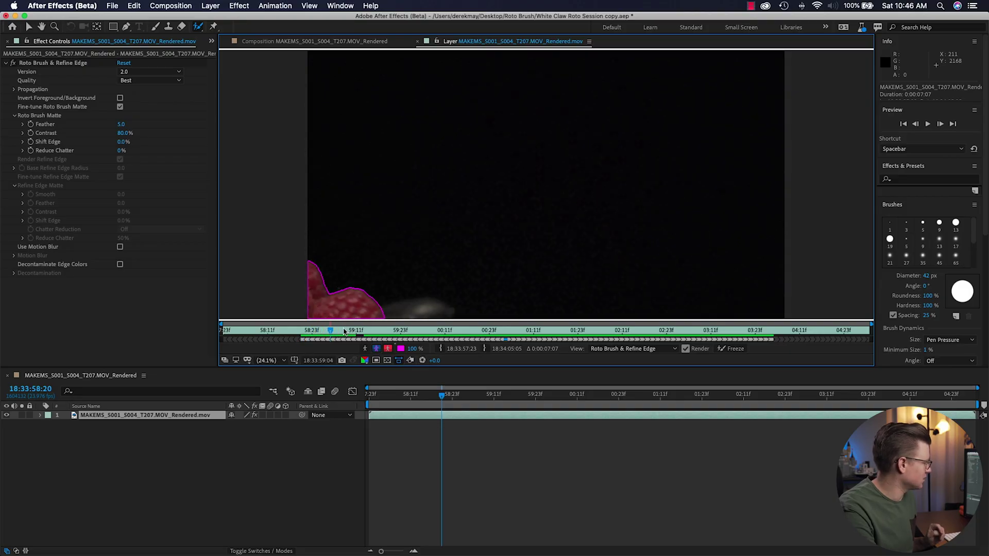
# Review the propagated selection across the clip, return to 18:34:01:03 and freeze the Roto Brush propagation.
pyautogui.moveTo(344, 330); pyautogui.dragTo(764, 333)
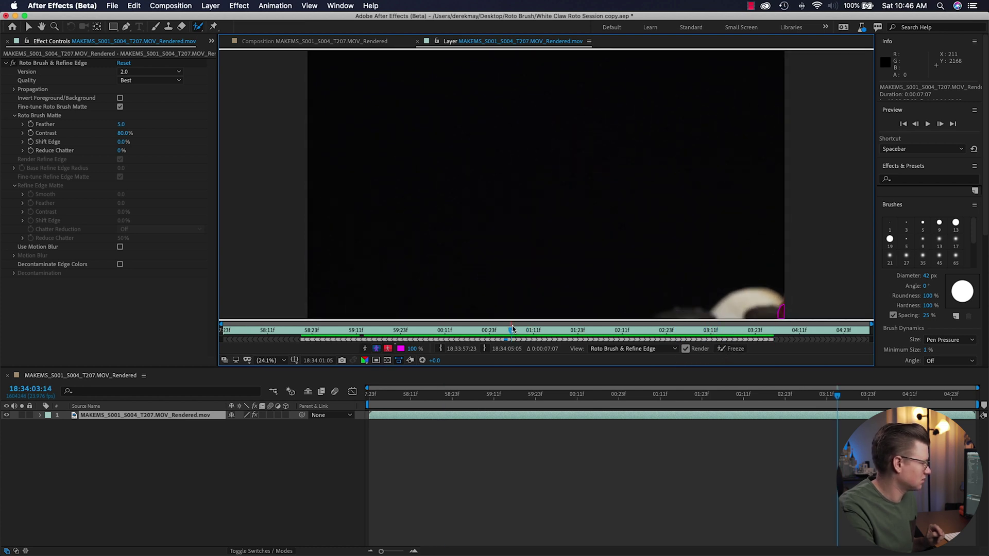
pyautogui.moveTo(491, 337); pyautogui.dragTo(505, 337)
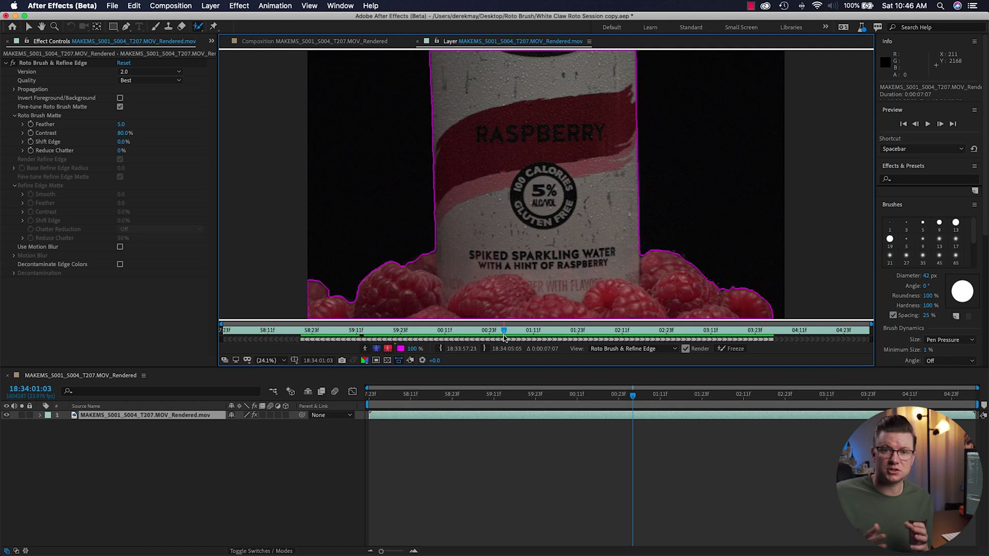
pyautogui.click(733, 349)
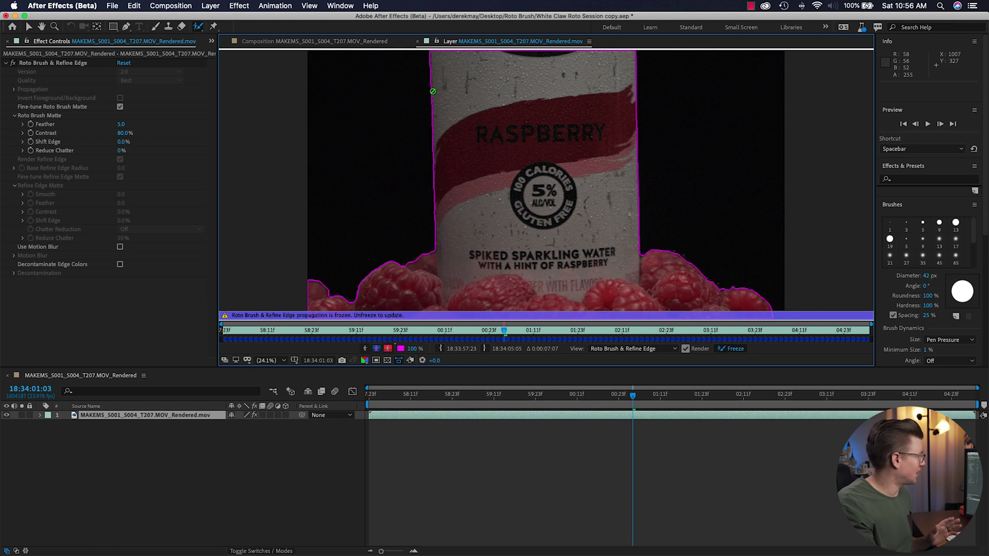
# In the composition view, set the Roto Brush matte's Feather to 13.1, Contrast to 84% and Shift Edge to -57%.
pyautogui.click(290, 40)
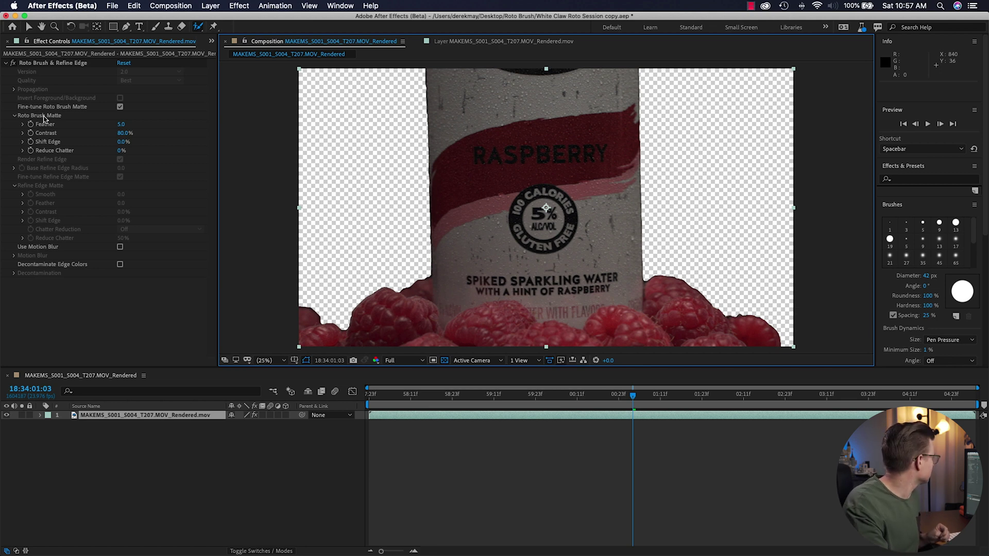
pyautogui.click(121, 126)
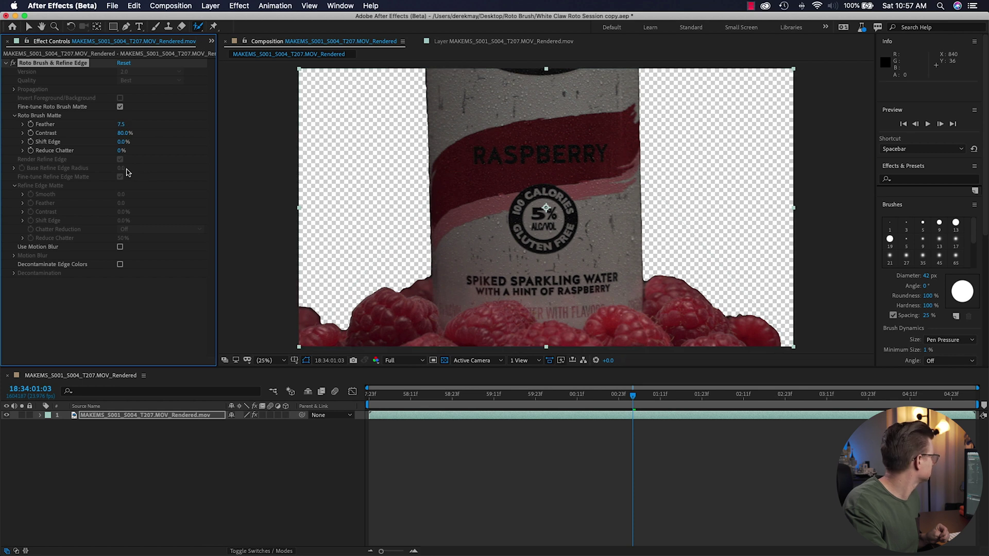
pyautogui.moveTo(116, 142); pyautogui.dragTo(110, 142)
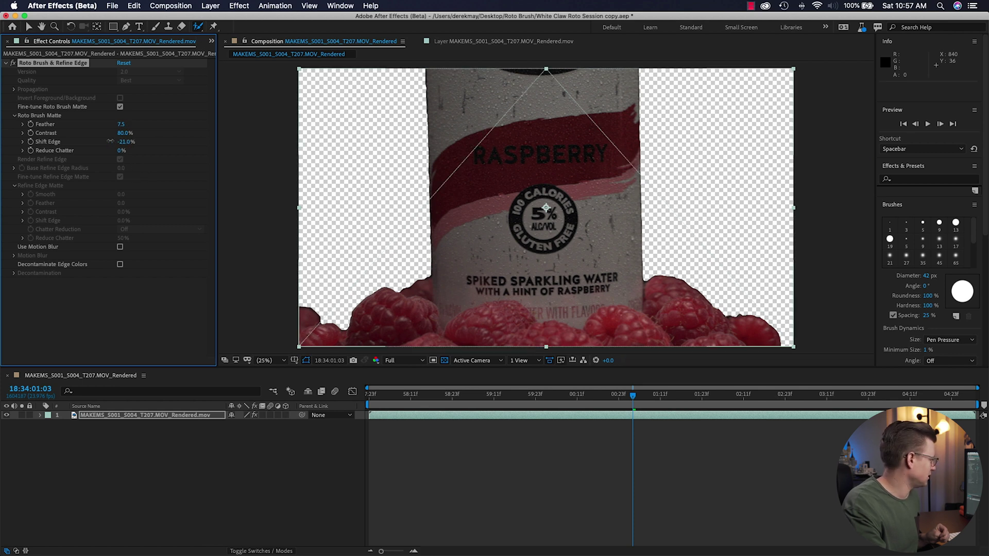
pyautogui.moveTo(123, 147); pyautogui.dragTo(116, 142)
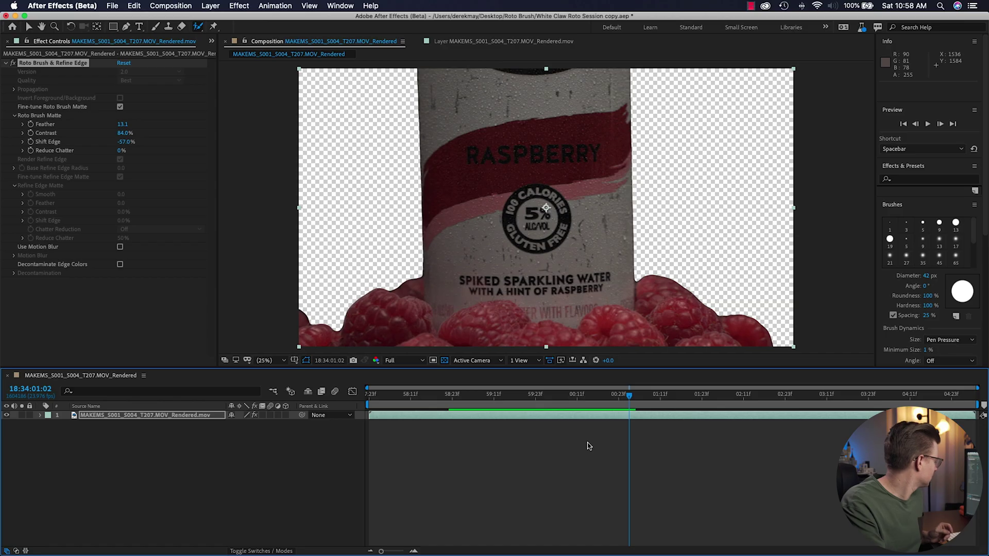
# Add the composition to the render queue for export.
pyautogui.click(110, 6)
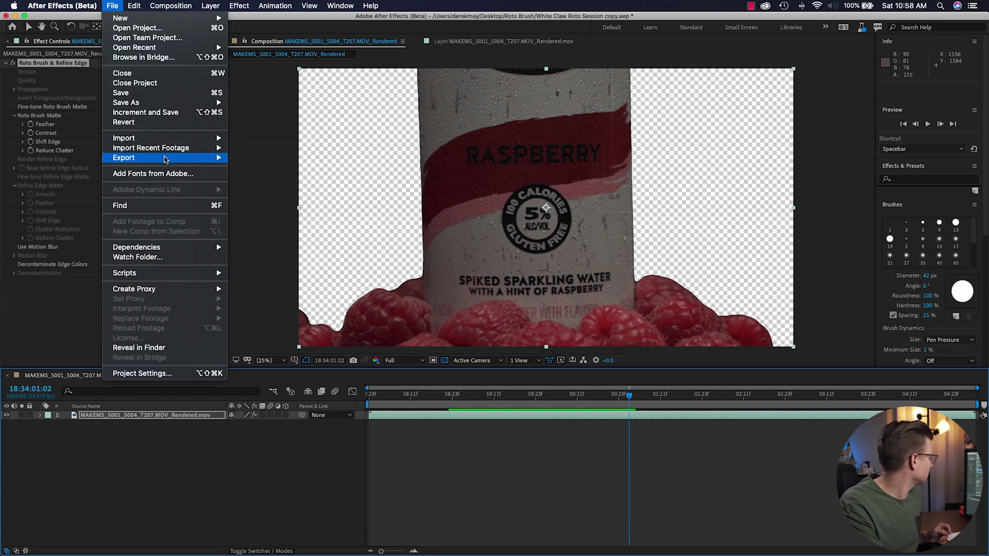
pyautogui.moveTo(165, 158)
pyautogui.click(273, 168)
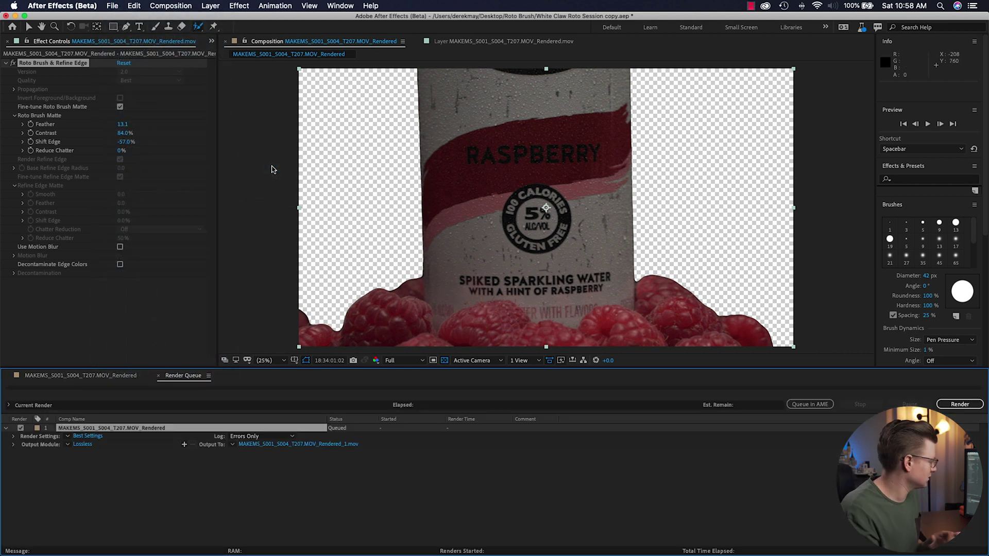
pyautogui.moveTo(96, 553)
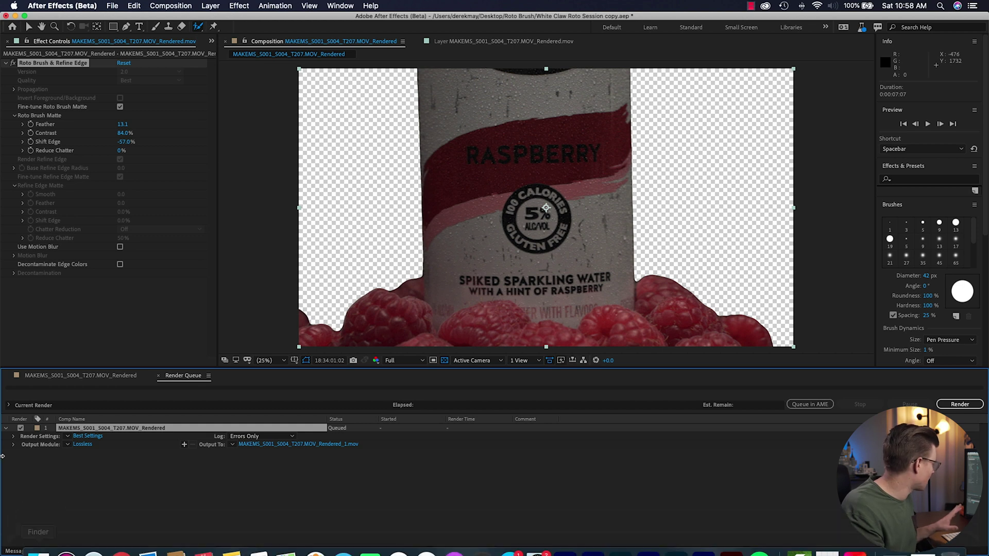
# Set the queued render's output module to RGB + Alpha channels, keeping QuickTime as the format.
pyautogui.click(82, 445)
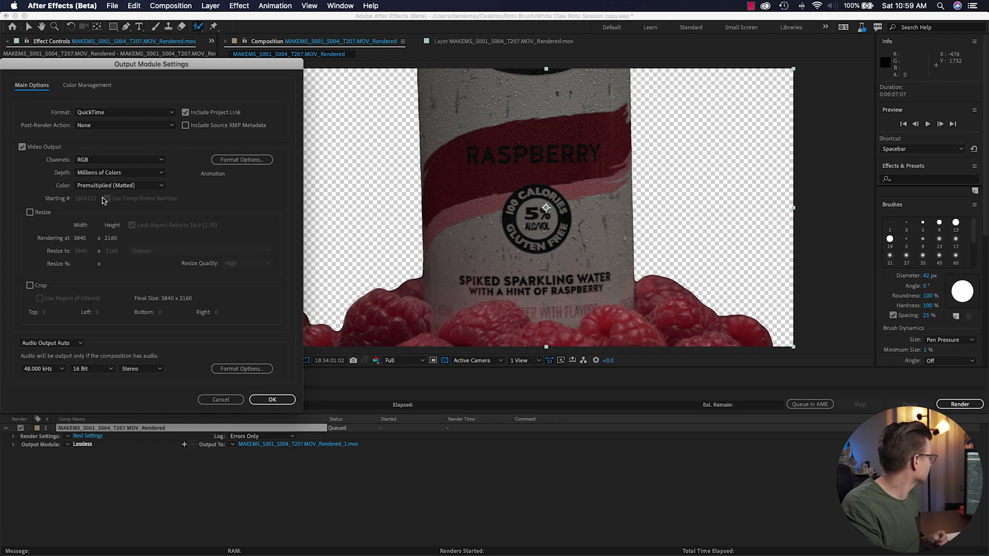
pyautogui.click(144, 160)
pyautogui.click(102, 193)
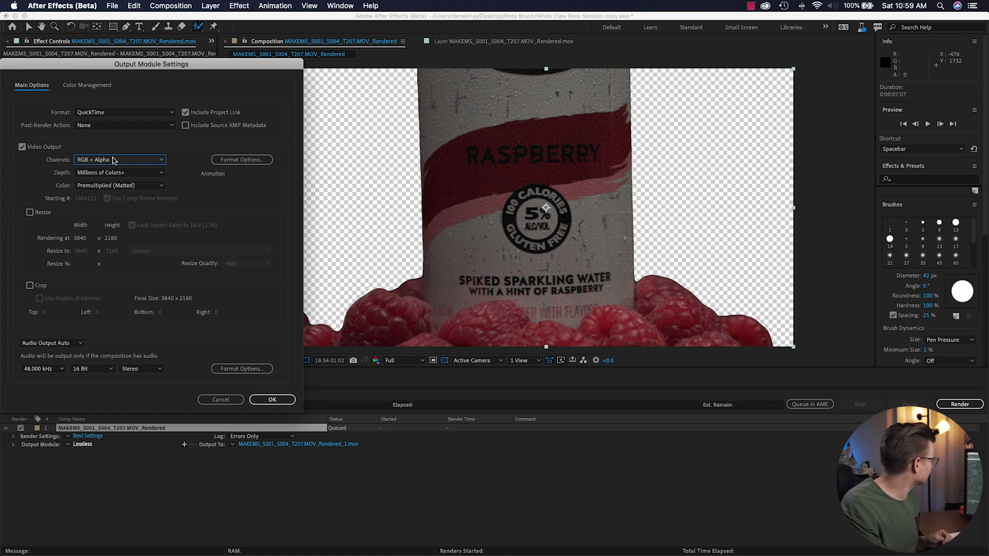
pyautogui.click(169, 113)
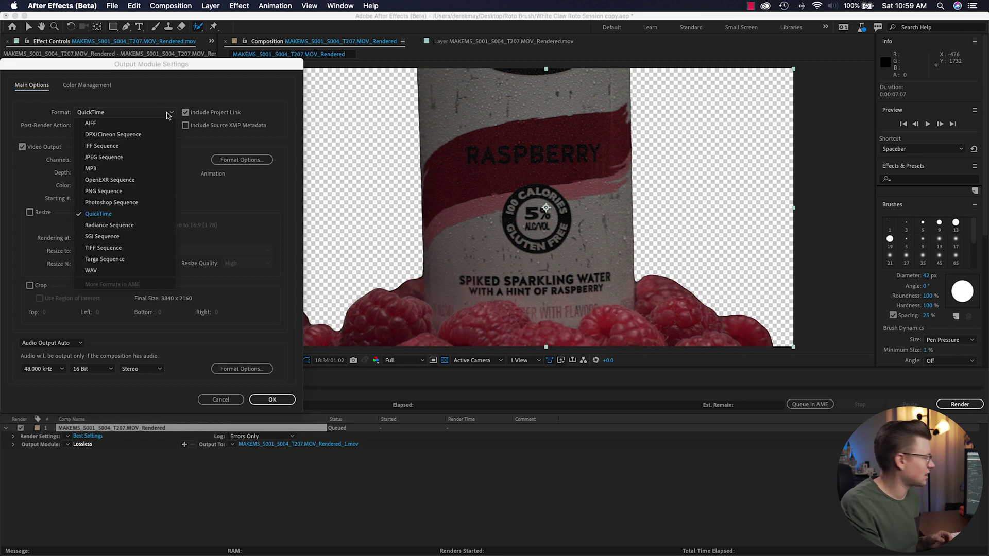
pyautogui.click(168, 115)
# Try Apple ProRes 422 as the QuickTime video codec and check whether the output channels can include alpha.
pyautogui.click(240, 160)
pyautogui.moveTo(195, 33); pyautogui.dragTo(417, 51)
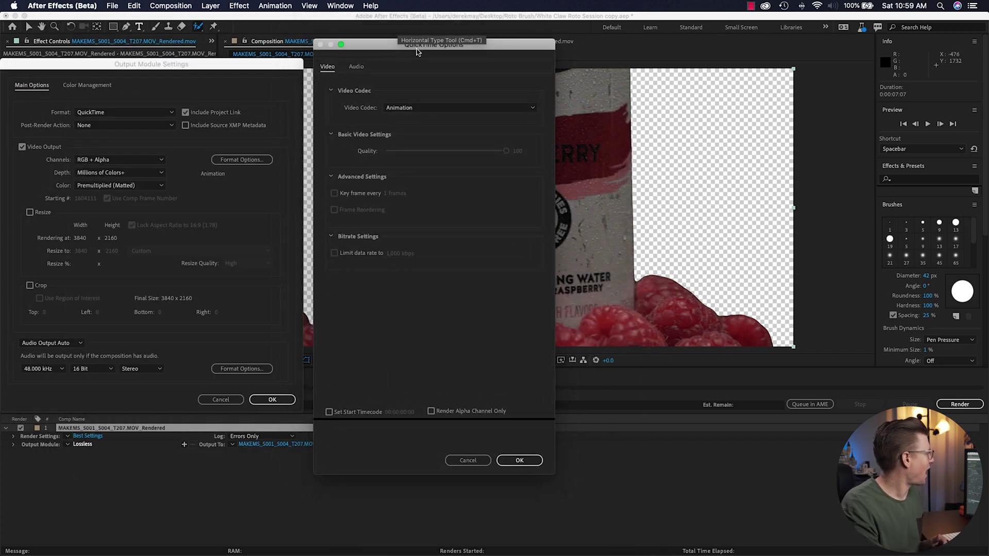
pyautogui.click(457, 108)
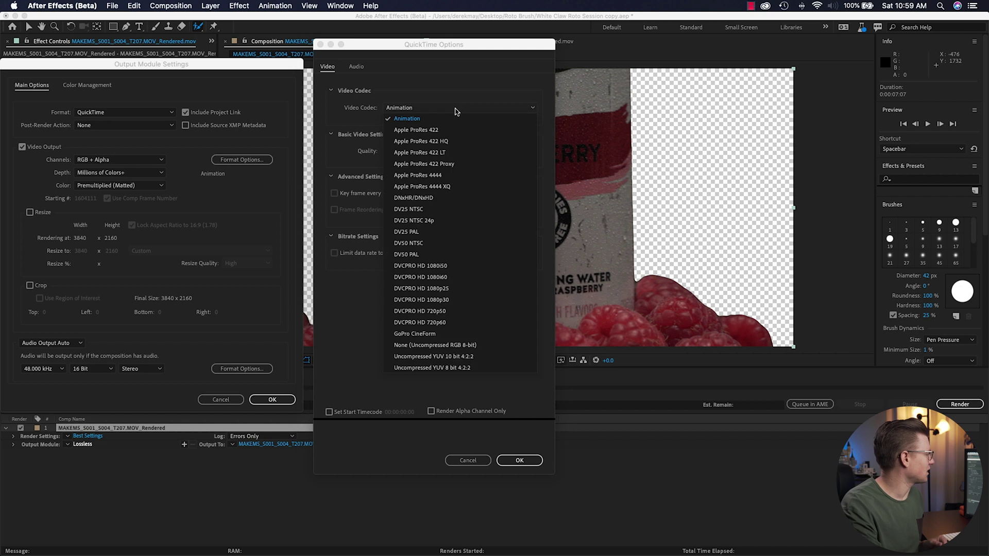
pyautogui.click(441, 134)
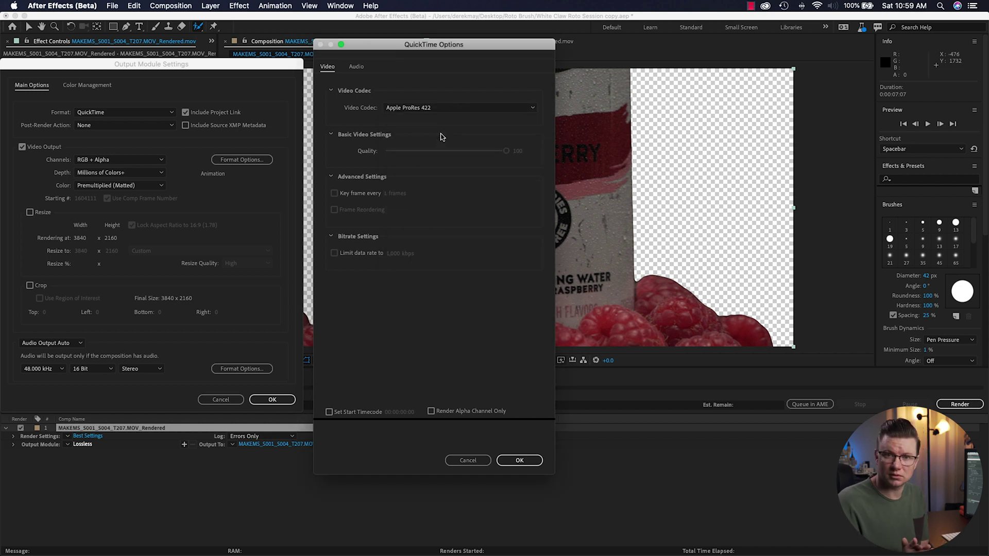
pyautogui.click(528, 462)
pyautogui.click(120, 160)
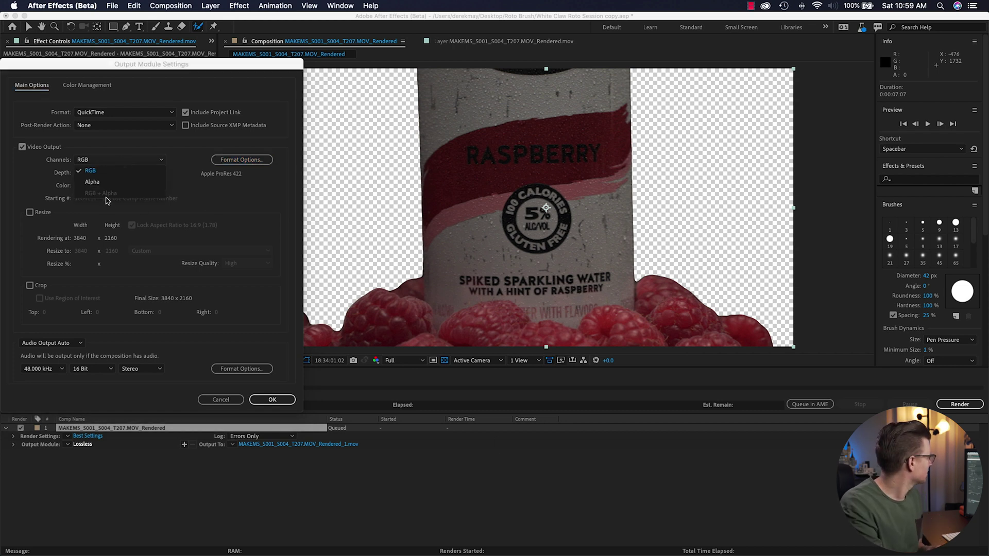
pyautogui.click(242, 215)
# Set the QuickTime video codec to Animation and the channels to RGB + Alpha, and apply the output module settings.
pyautogui.click(242, 159)
pyautogui.click(432, 107)
pyautogui.click(407, 118)
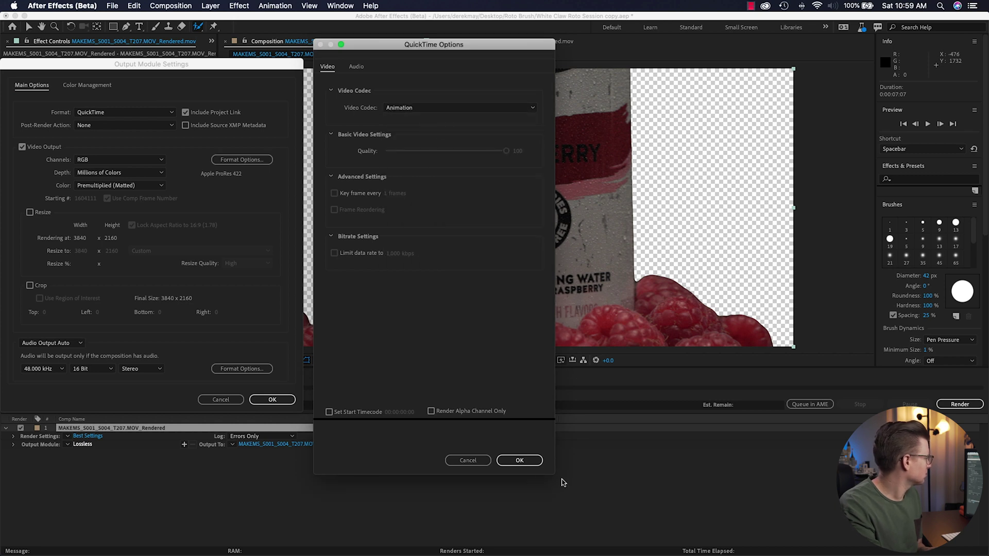
pyautogui.click(516, 462)
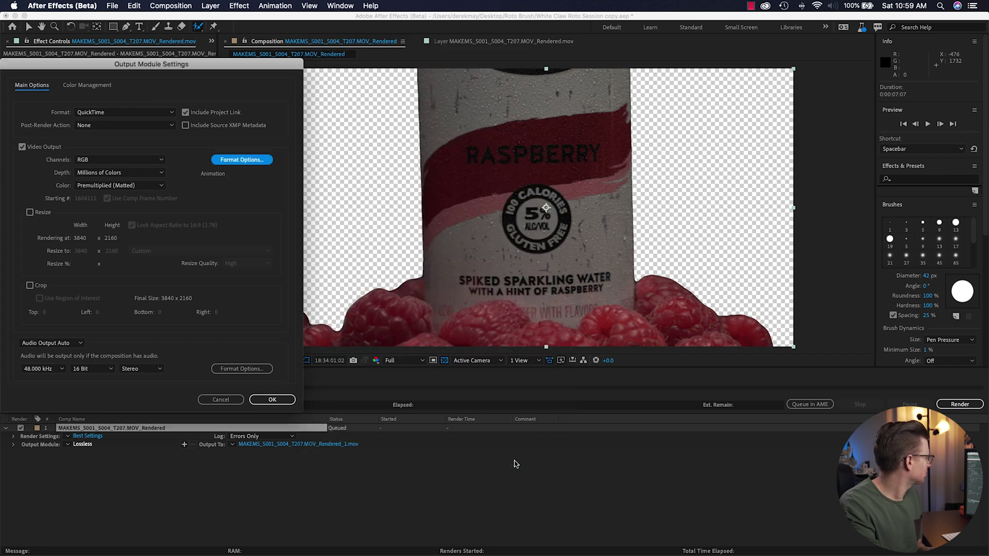
pyautogui.click(150, 162)
pyautogui.click(148, 193)
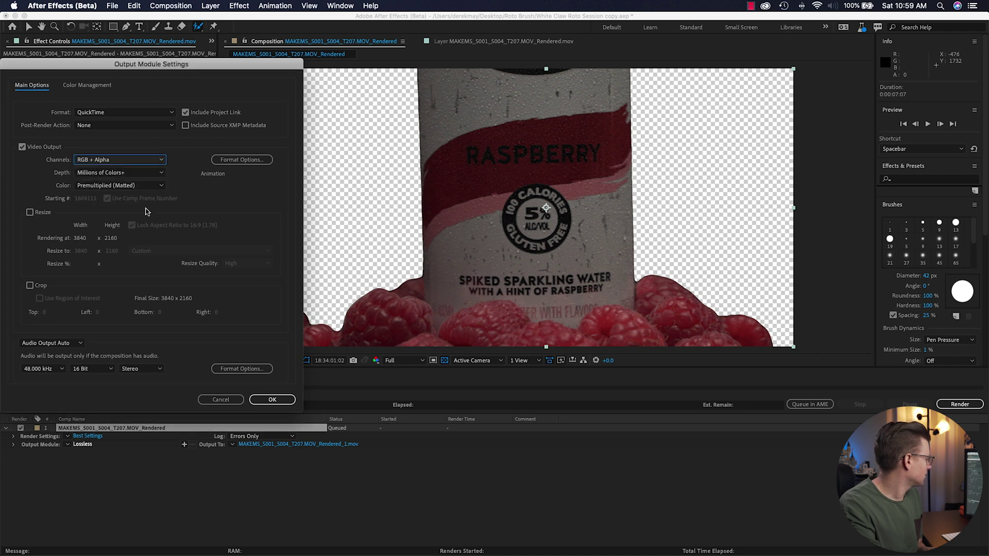
pyautogui.click(286, 400)
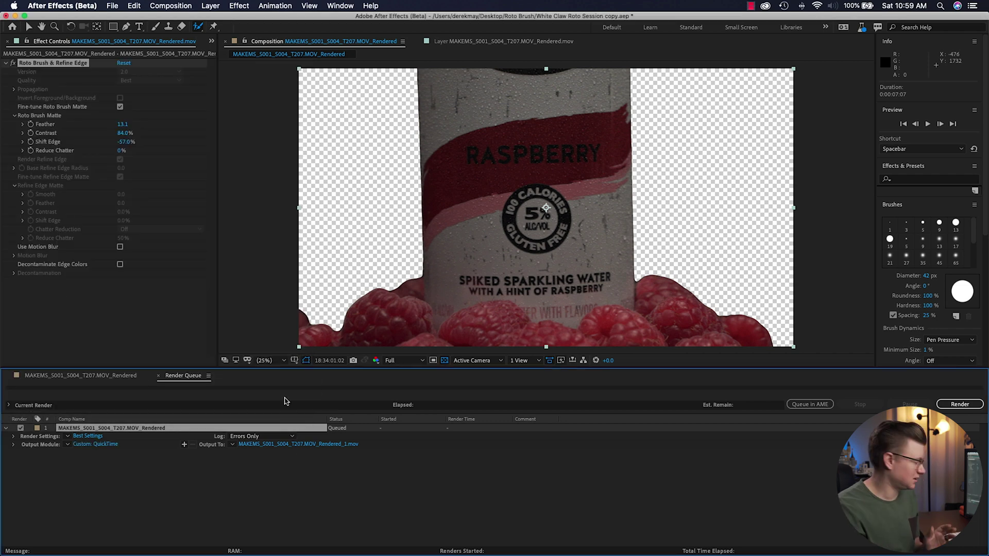